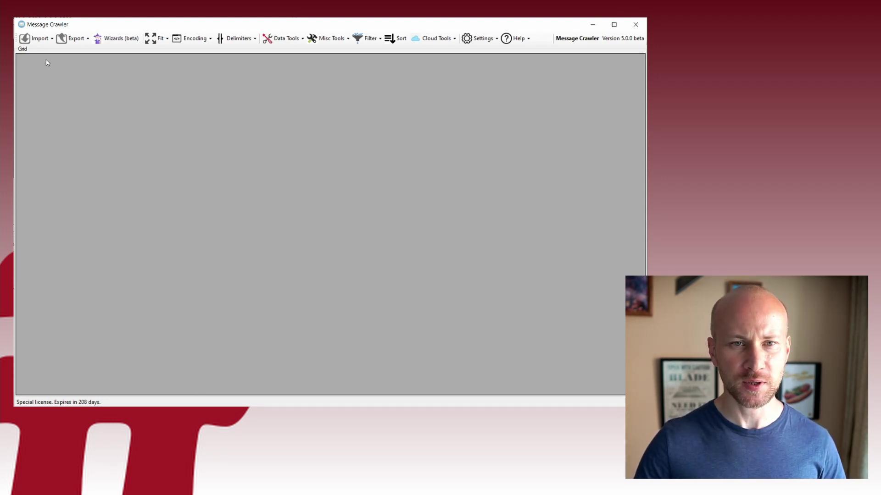
# Import the DAT file TextMessages.dat from the Sample 50 - Public folder
pyautogui.click(43, 39)
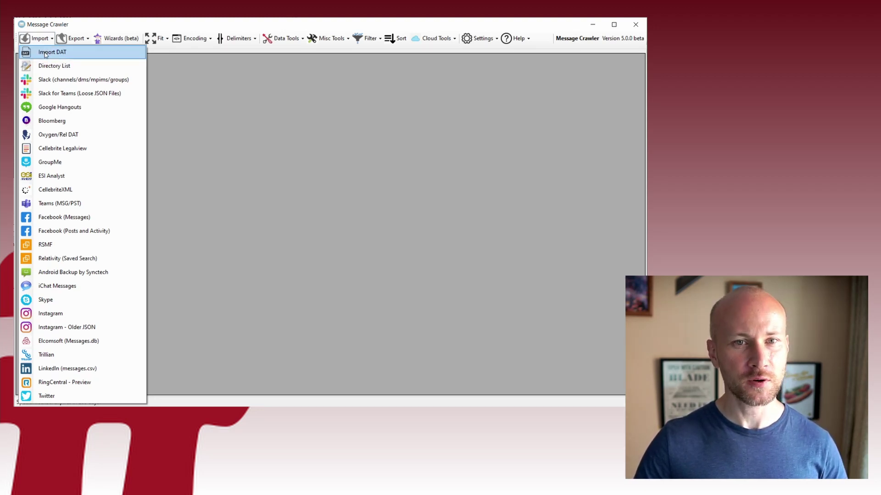
pyautogui.click(45, 55)
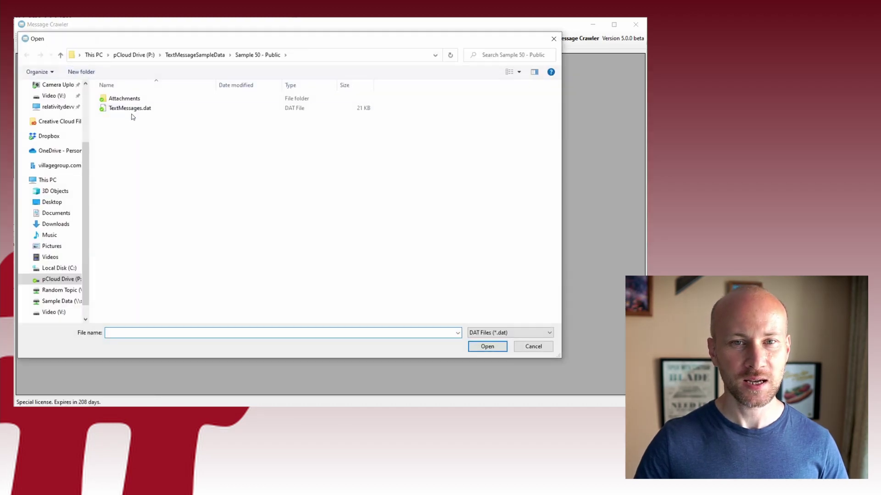
pyautogui.click(134, 113)
pyautogui.click(487, 346)
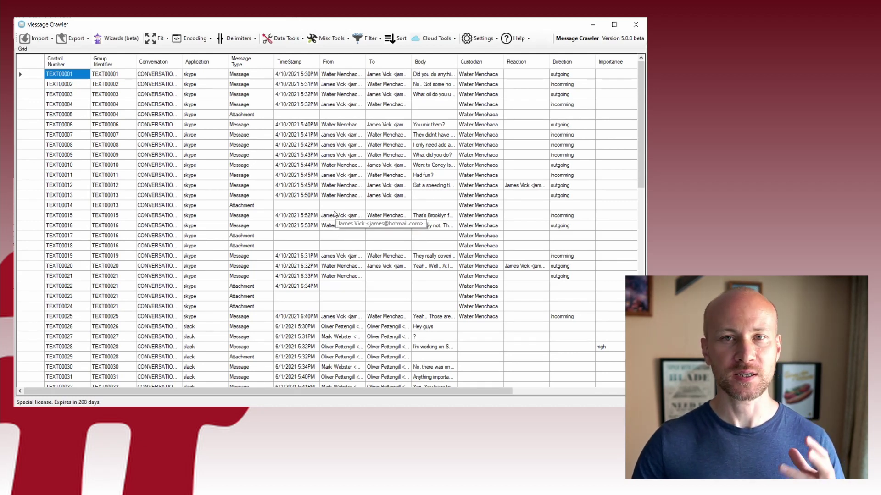
# Examine the imported message rows, all columns through Attachment Path, and the available delimiter presets
pyautogui.scroll(-3, 265, 195)
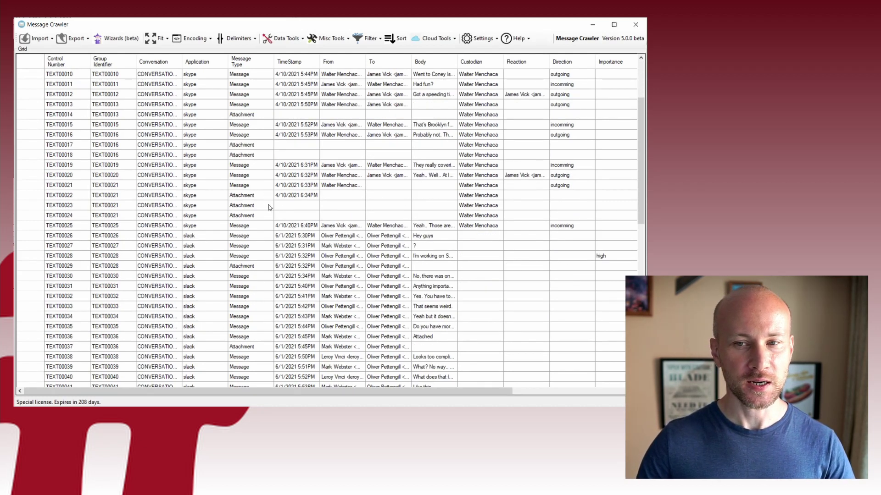
pyautogui.scroll(-6, 269, 205)
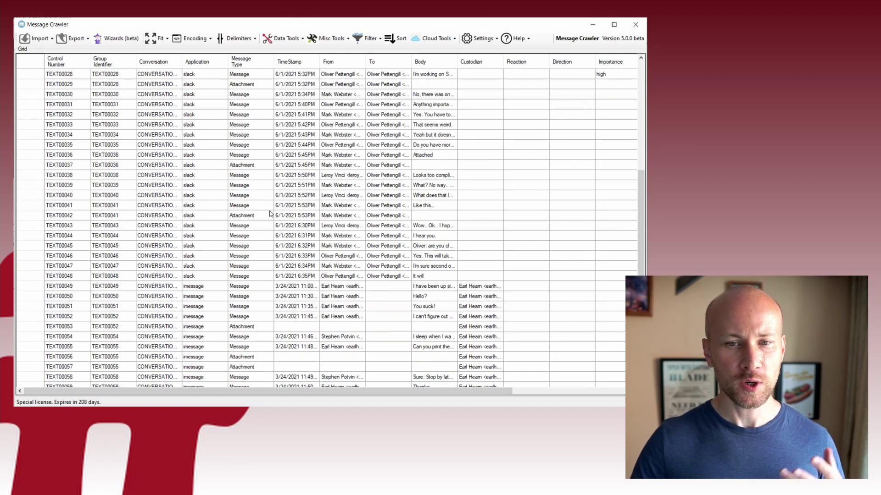
pyautogui.scroll(9, 269, 216)
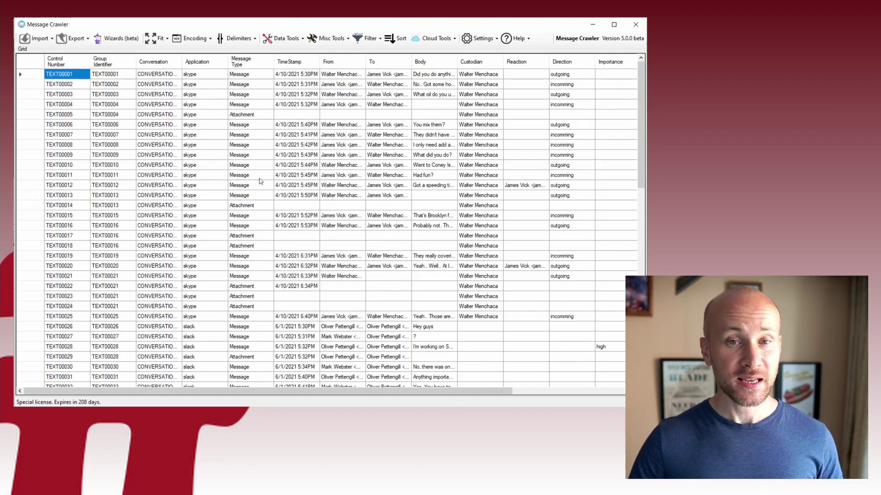
pyautogui.moveTo(296, 391); pyautogui.dragTo(413, 392)
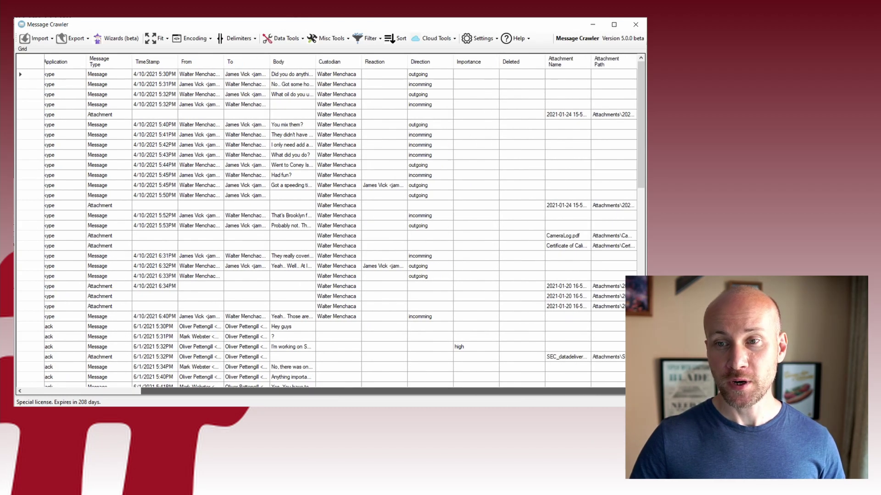
pyautogui.moveTo(641, 138); pyautogui.dragTo(639, 74)
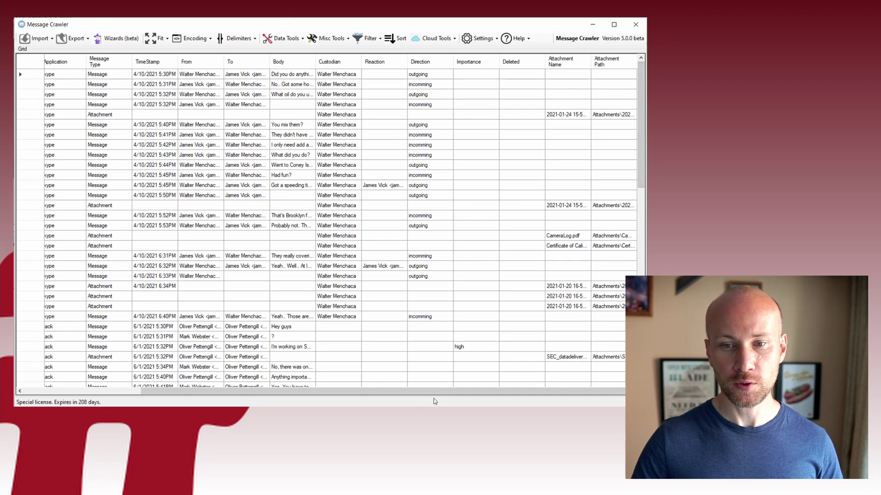
pyautogui.moveTo(432, 396); pyautogui.dragTo(312, 392)
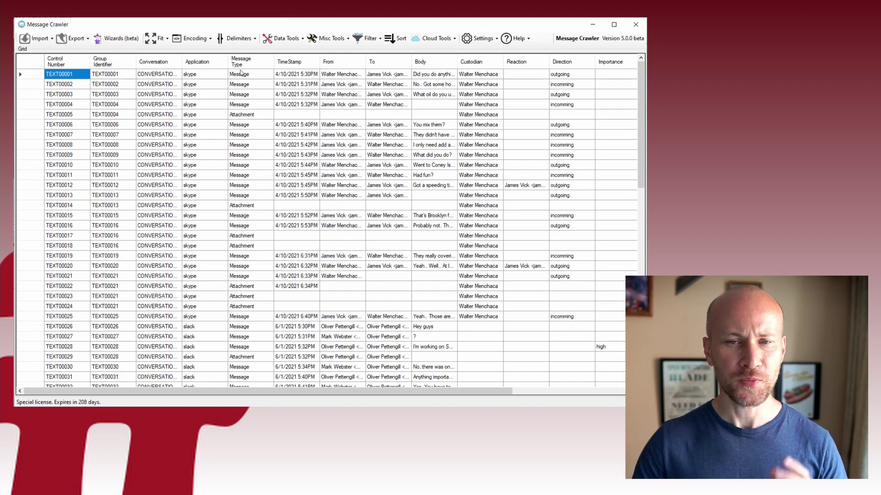
pyautogui.click(238, 39)
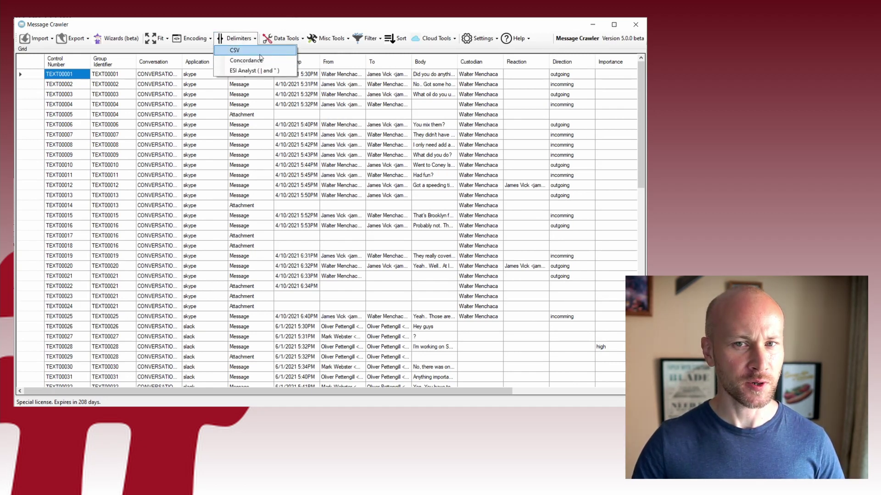
pyautogui.click(215, 133)
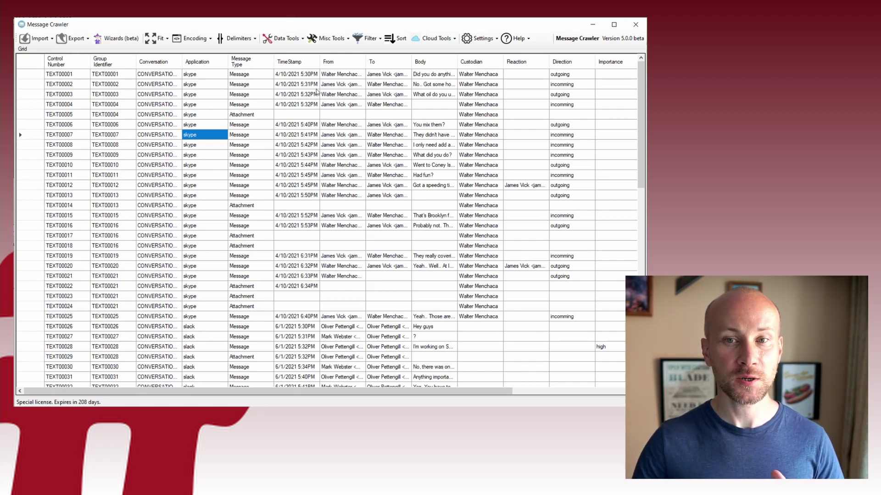
# Fit the TimeStamp column's width to its contents and look over the remaining columns
pyautogui.doubleClick(320, 61)
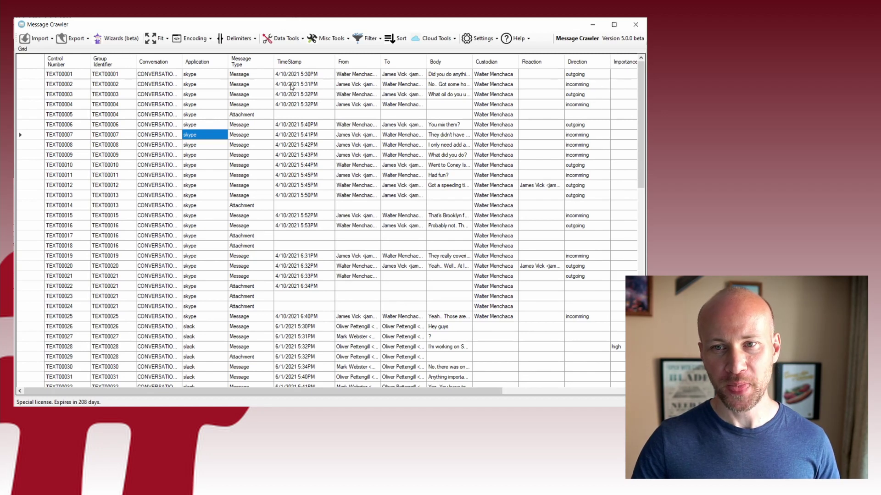
pyautogui.moveTo(403, 392); pyautogui.dragTo(544, 406)
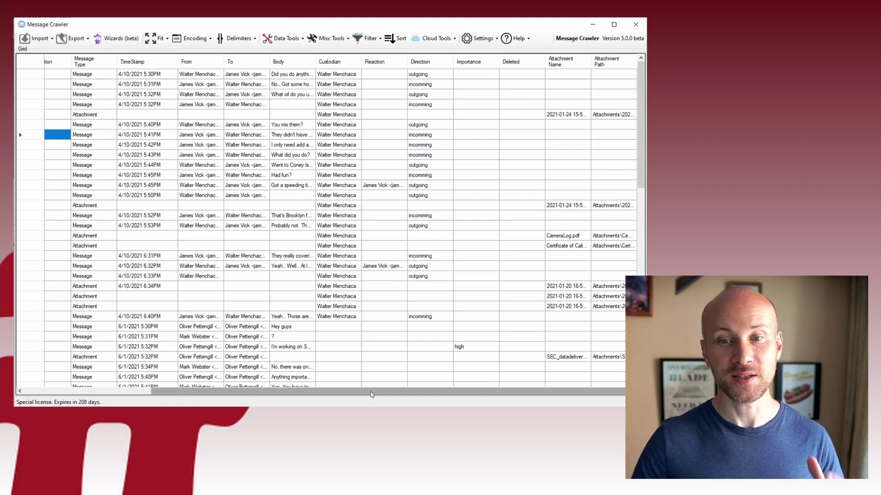
pyautogui.moveTo(371, 394); pyautogui.dragTo(220, 392)
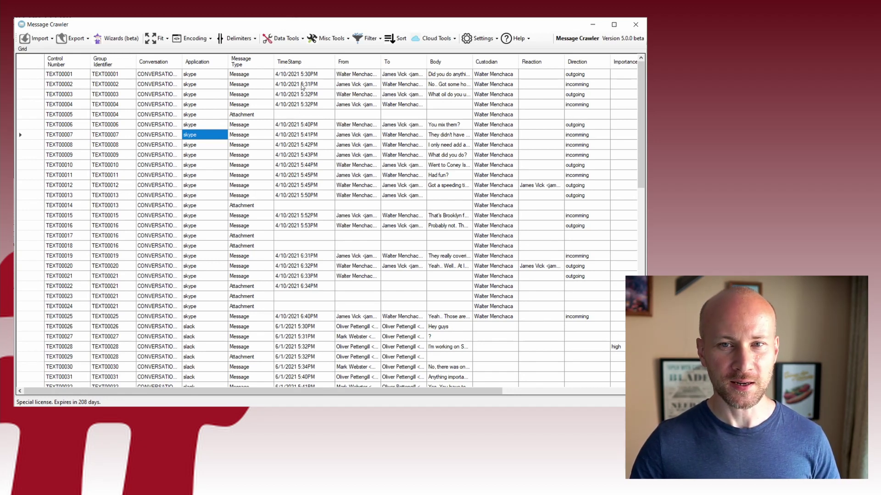
# Format the TimeStamp field as Sortable date/time, applying the parent's date where Message Type has the value Attachment
pyautogui.click(280, 38)
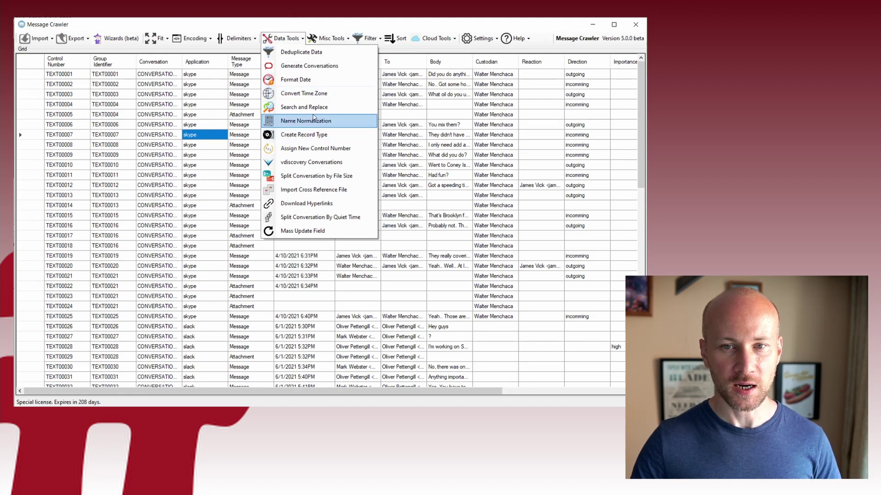
pyautogui.click(310, 80)
pyautogui.moveTo(480, 202); pyautogui.dragTo(408, 146)
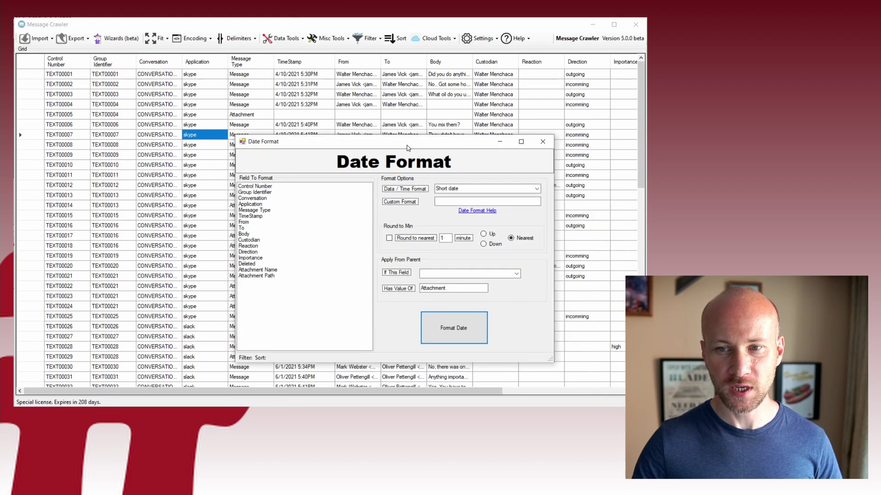
pyautogui.click(538, 189)
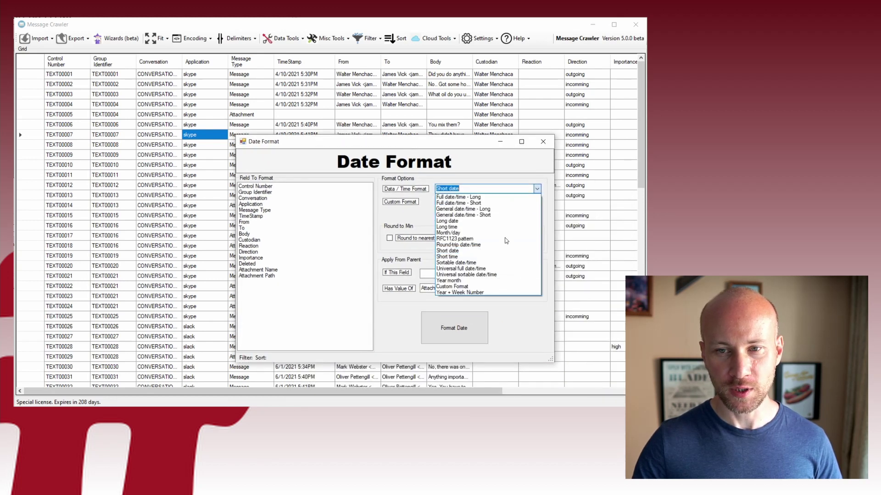
pyautogui.click(471, 263)
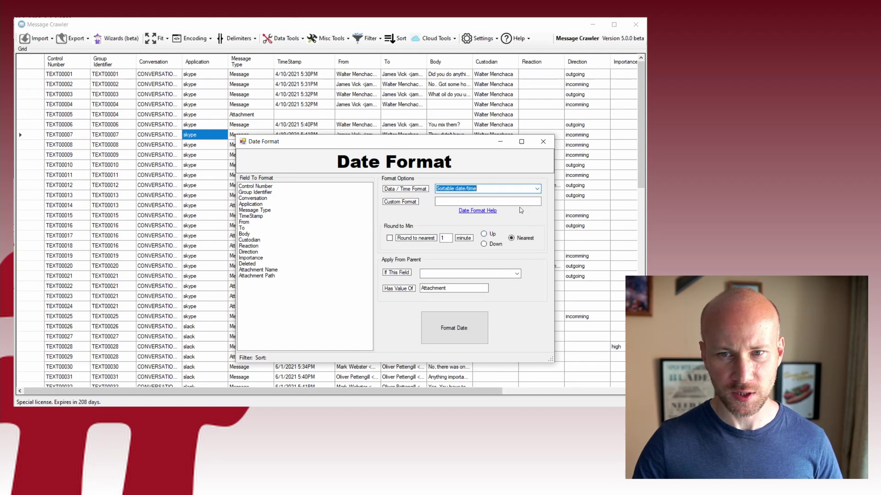
pyautogui.click(517, 275)
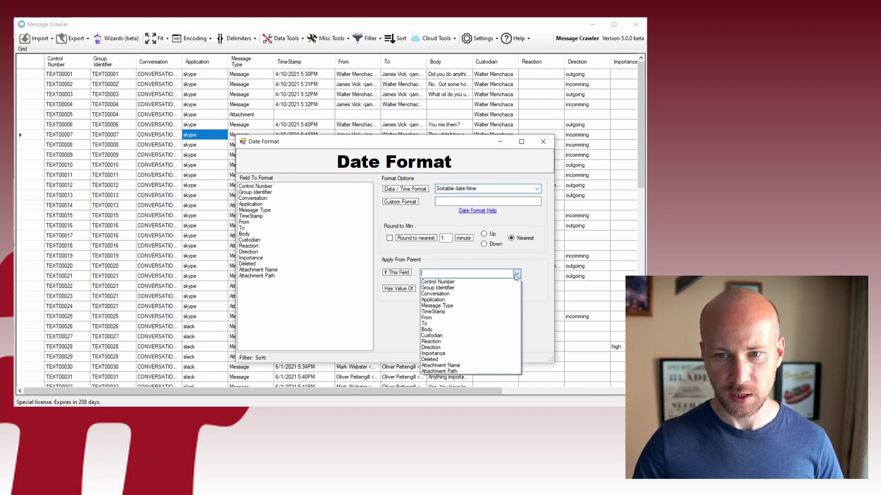
pyautogui.click(437, 306)
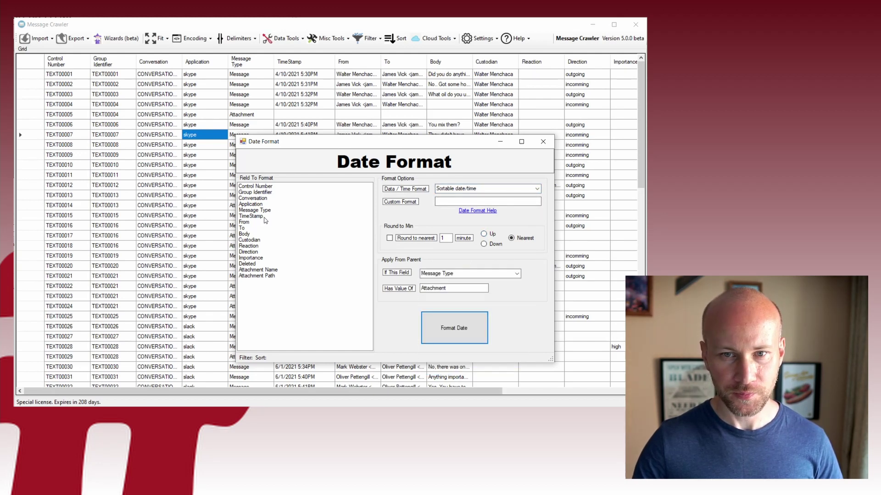
pyautogui.click(453, 328)
# Fit the Generated Date column's width to its contents and check its values for messages and attachments
pyautogui.moveTo(390, 391); pyautogui.dragTo(546, 391)
pyautogui.doubleClick(635, 60)
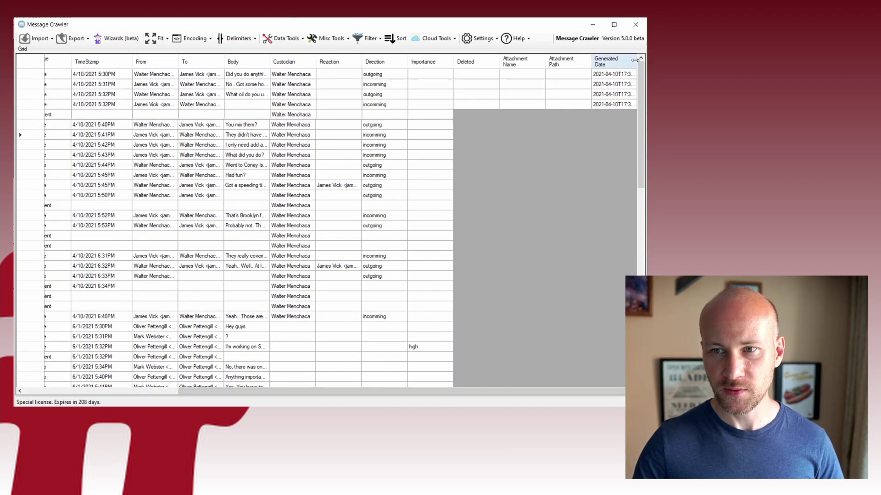
pyautogui.moveTo(553, 387); pyautogui.dragTo(559, 388)
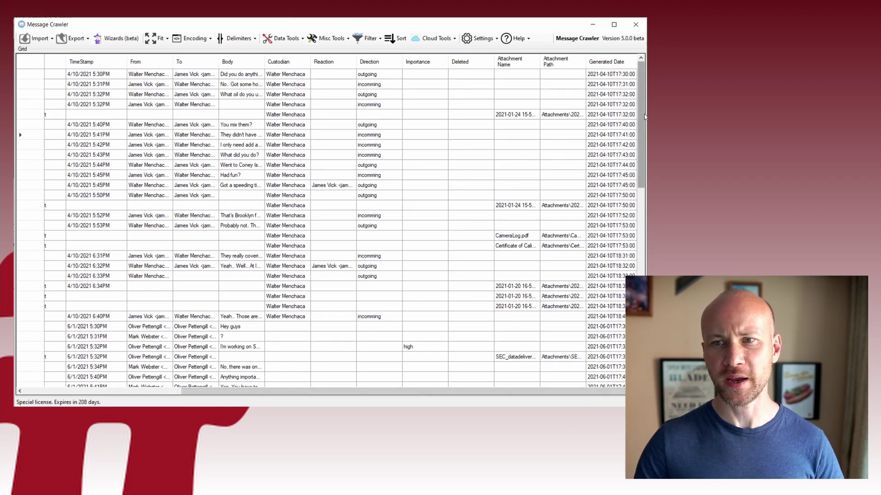
pyautogui.scroll(-10, 618, 183)
pyautogui.scroll(9, 617, 211)
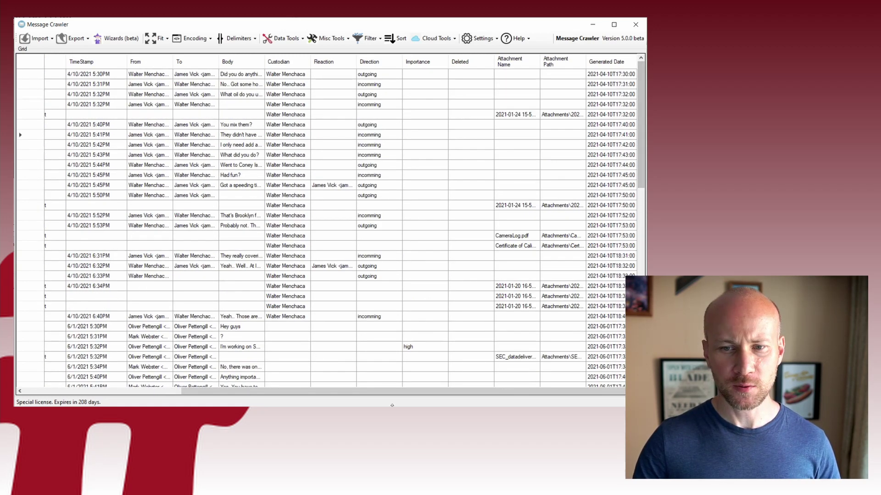
pyautogui.moveTo(351, 390); pyautogui.dragTo(194, 380)
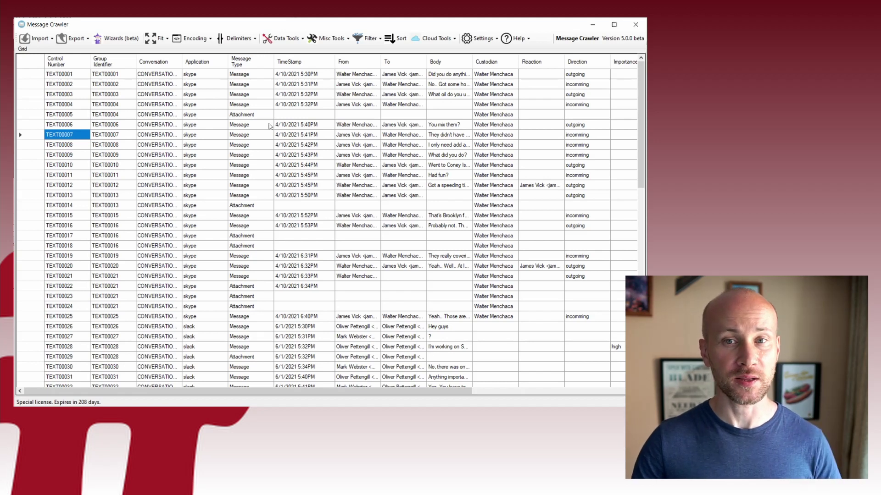
# Create a Name Normalization list from the From and To fields and widen its Original Name column
pyautogui.click(287, 39)
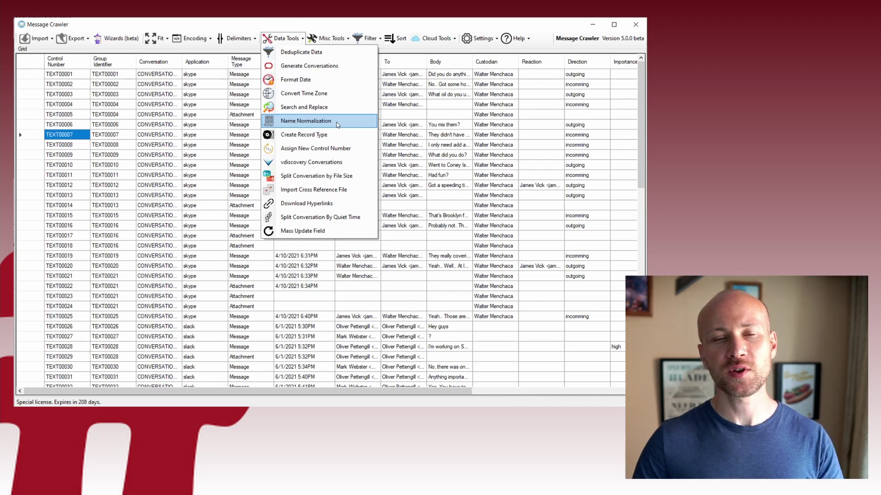
pyautogui.click(337, 123)
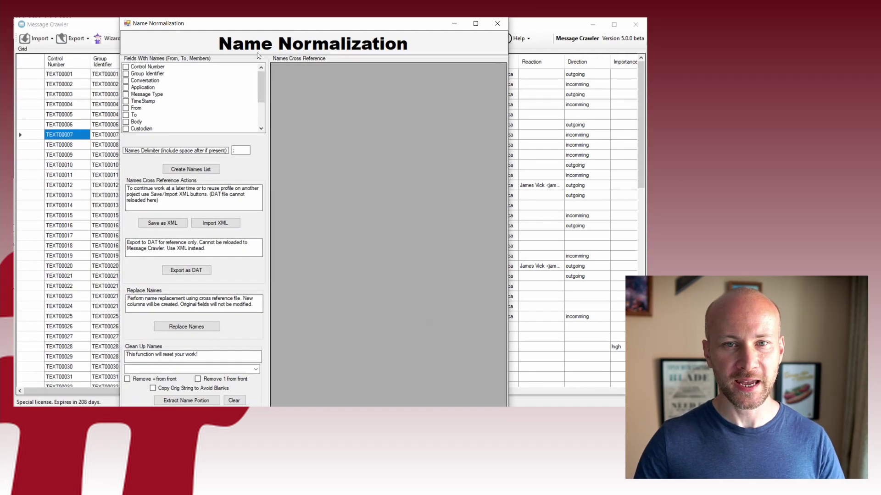
pyautogui.click(128, 109)
pyautogui.click(131, 115)
pyautogui.click(195, 170)
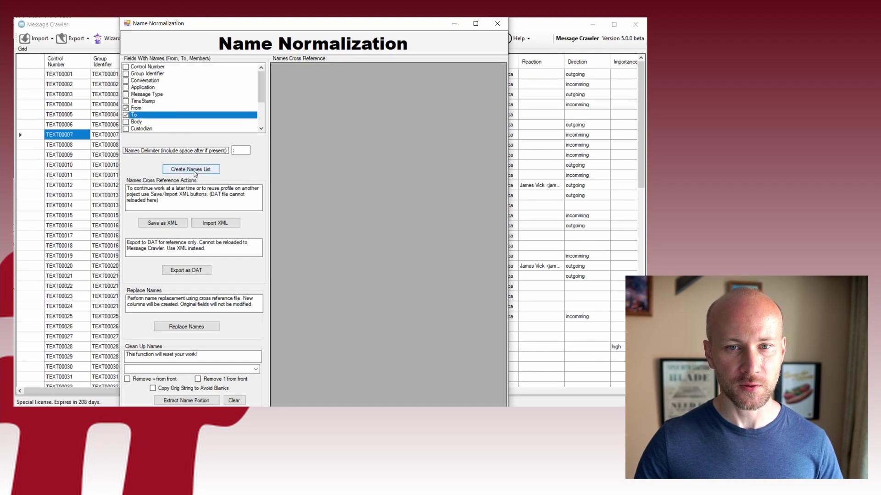
pyautogui.moveTo(340, 73); pyautogui.dragTo(427, 80)
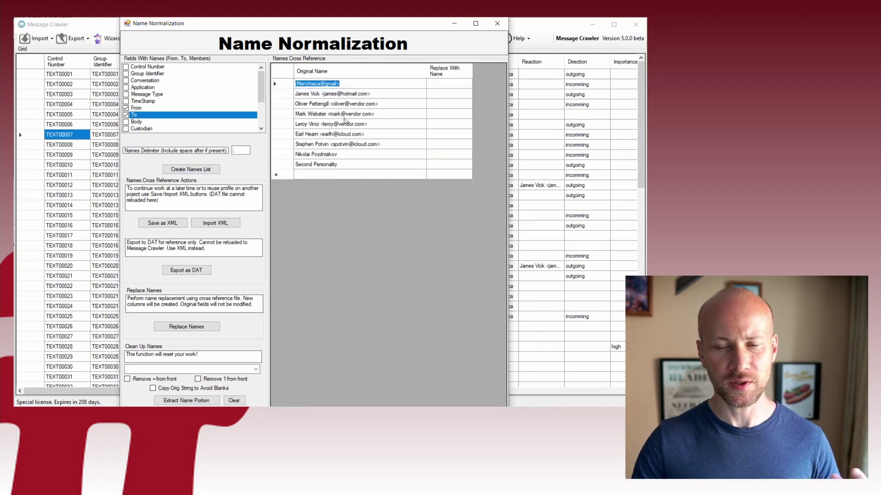
# Create the names list from the Message Type field only, instead of From and To
pyautogui.click(125, 116)
pyautogui.click(125, 108)
pyautogui.click(126, 94)
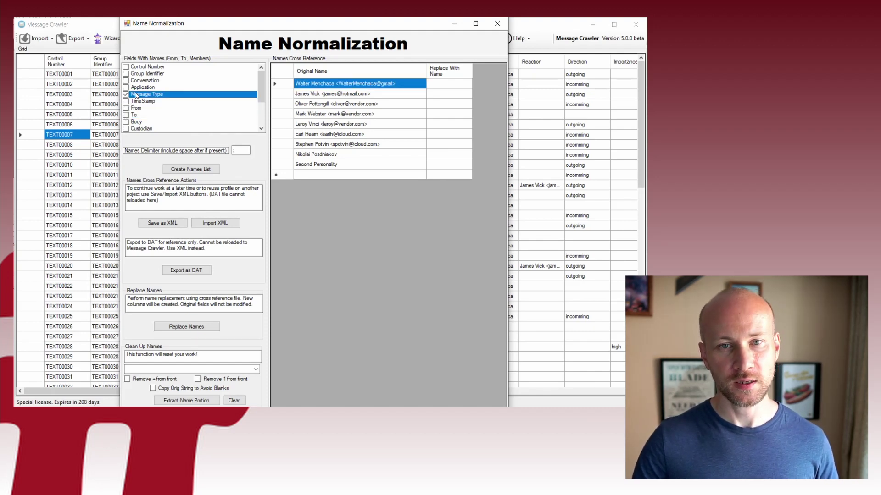
pyautogui.click(180, 169)
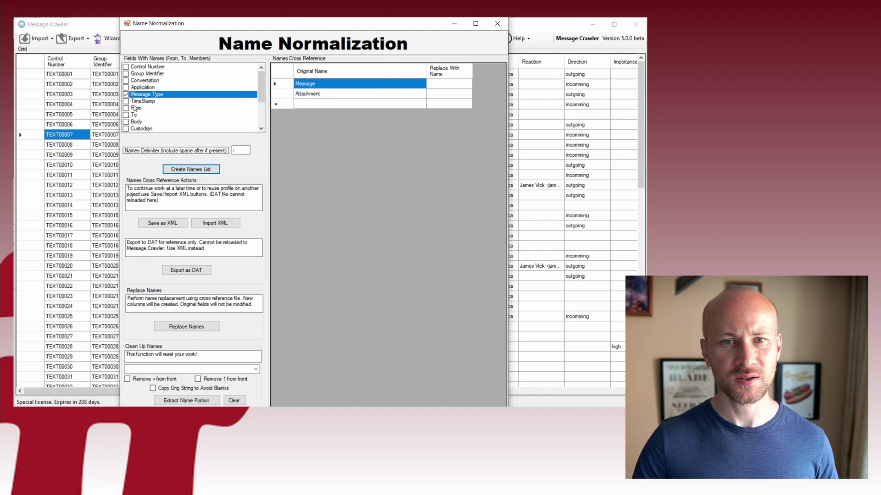
# Create the names list from the Application field only, instead of Message Type
pyautogui.click(125, 95)
pyautogui.click(125, 88)
pyautogui.click(189, 169)
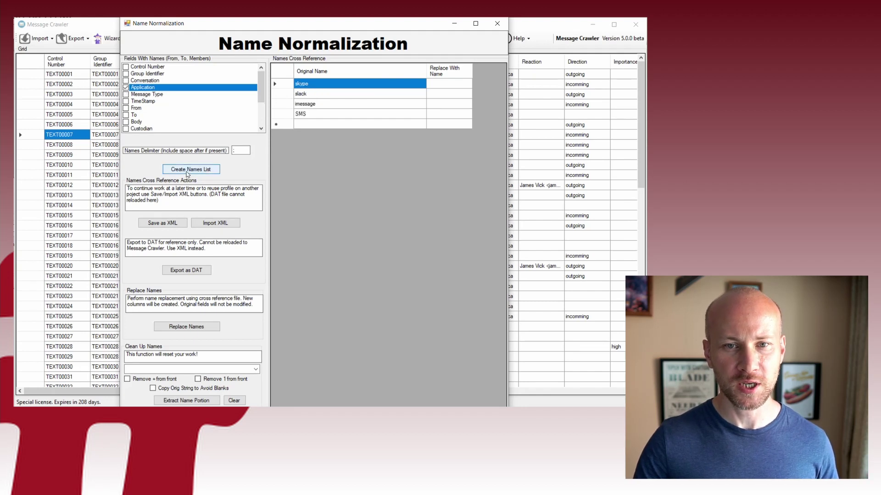
# Examine the names delimiter and the other selectable fields, and close Name Normalization
pyautogui.click(238, 148)
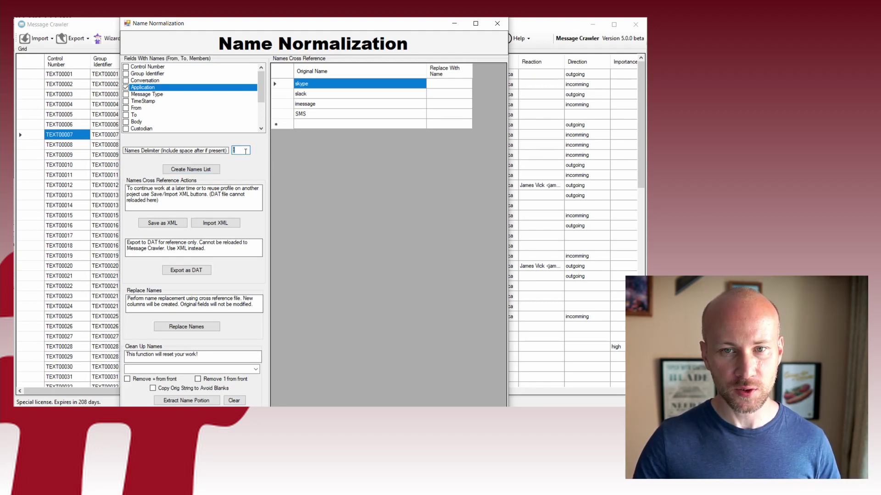
pyautogui.scroll(-2, 265, 104)
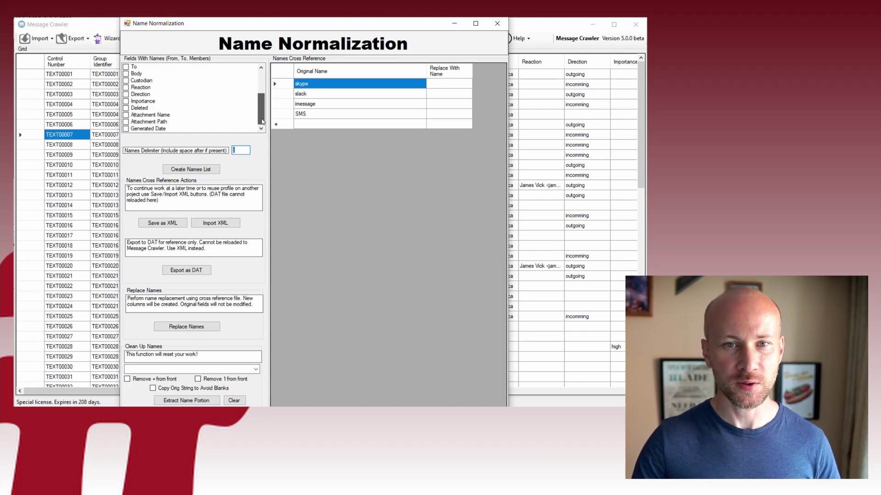
pyautogui.scroll(1, 261, 103)
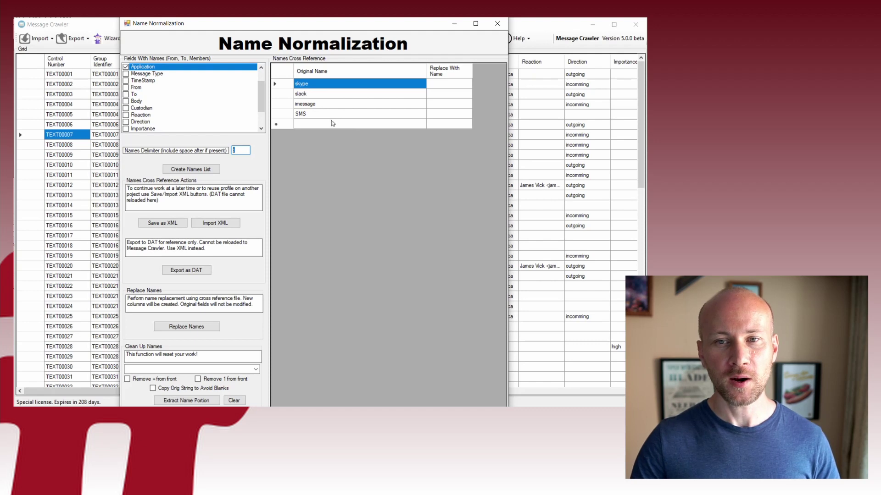
pyautogui.click(496, 23)
pyautogui.click(232, 127)
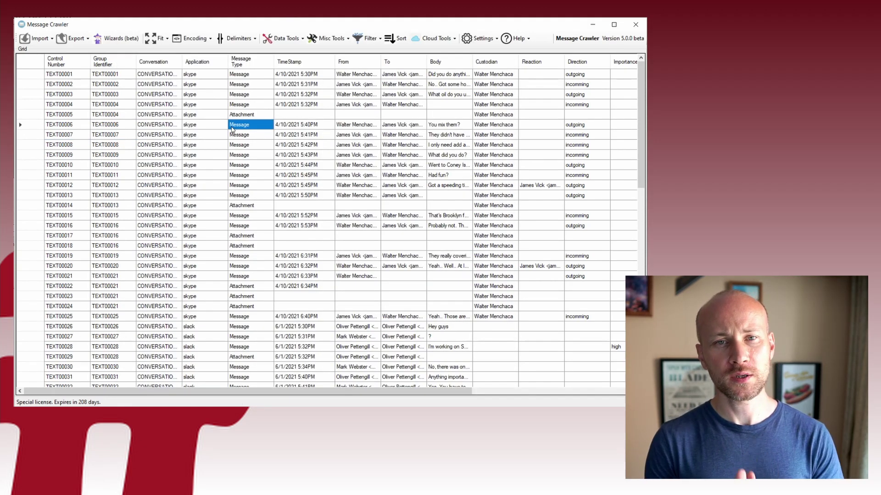